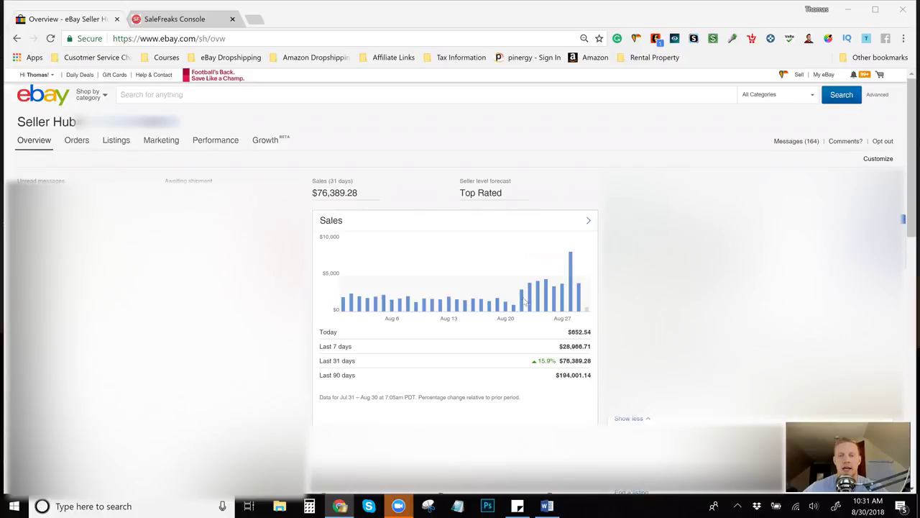
- Open Global Settings in SaleFreaks Console and review break-even fees: eBay 9.15%, PayPal 2.9% + $0.3
mouse_move(522, 306)
mouse_move(570, 277)
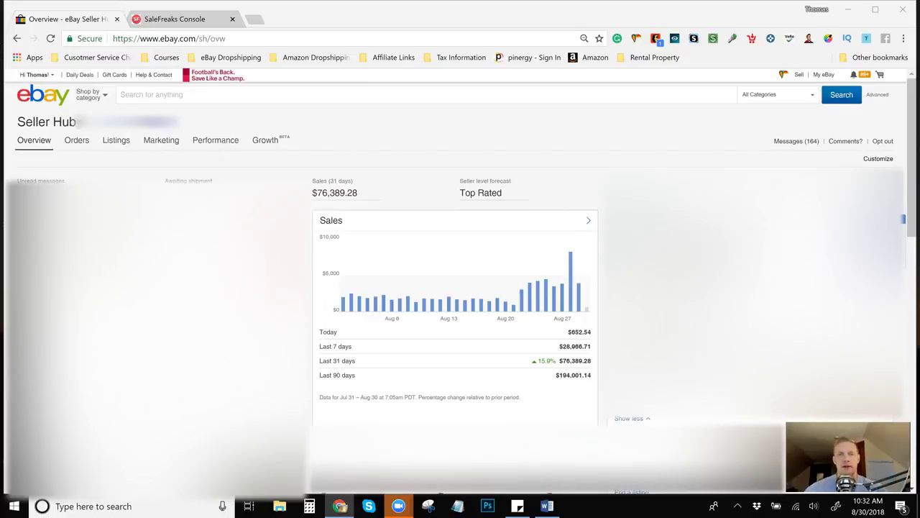
left_click(157, 21)
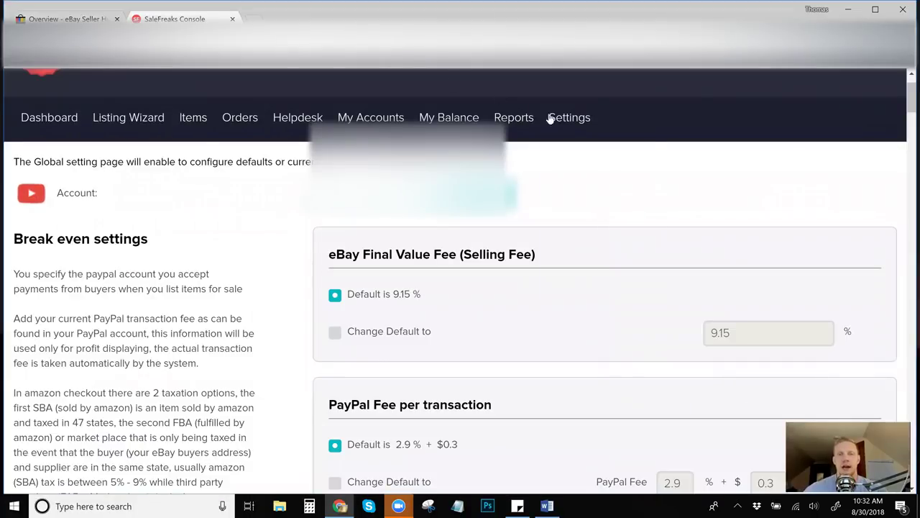
mouse_move(550, 119)
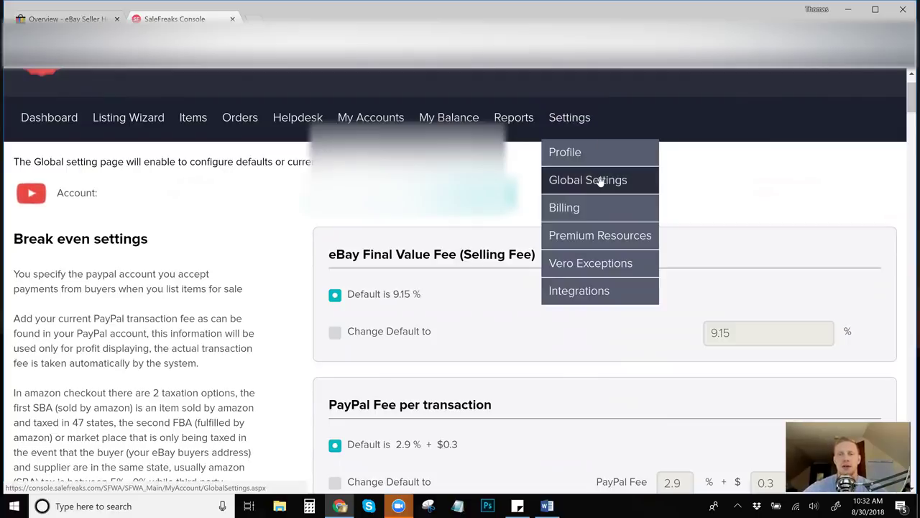
left_click(629, 182)
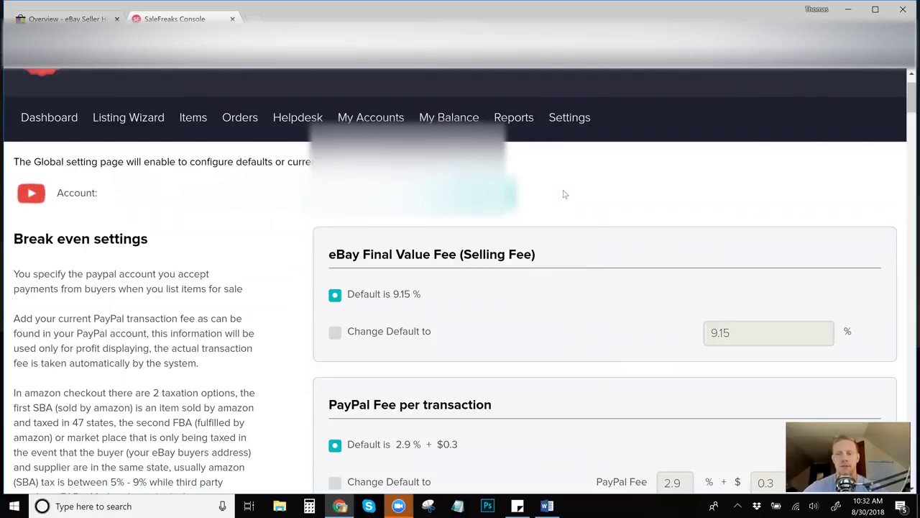
scroll(584, 189, "down", 2)
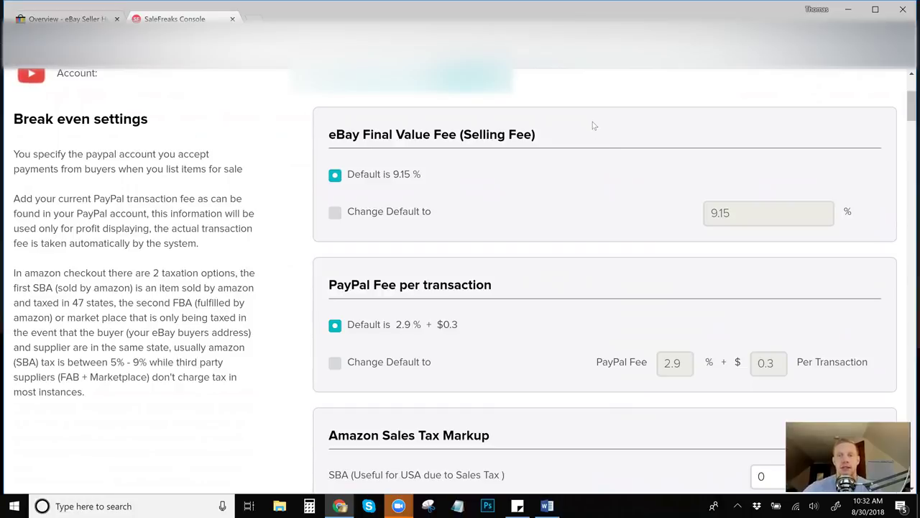
scroll(600, 136, "down", 1)
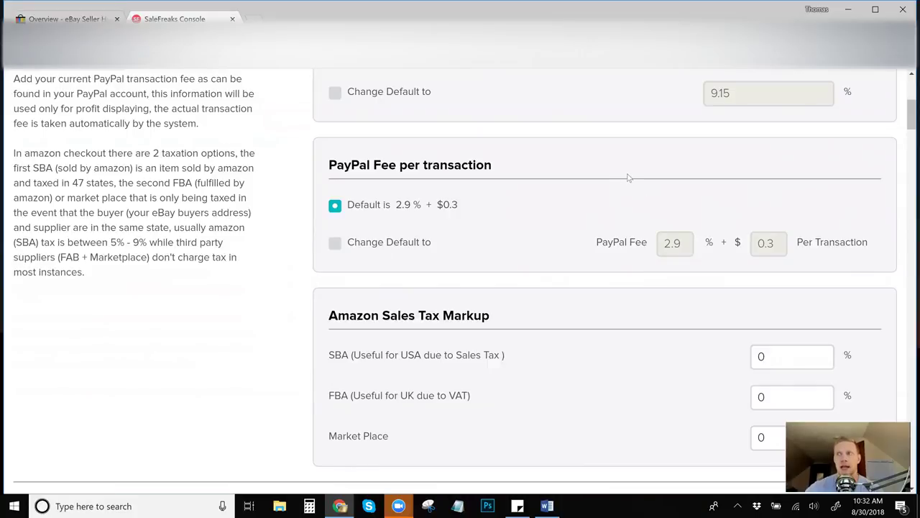
- Review the Amazon Sales Tax Markups (all 0%) down to the Selling preference Quantity default of 2
scroll(611, 179, "down", 3)
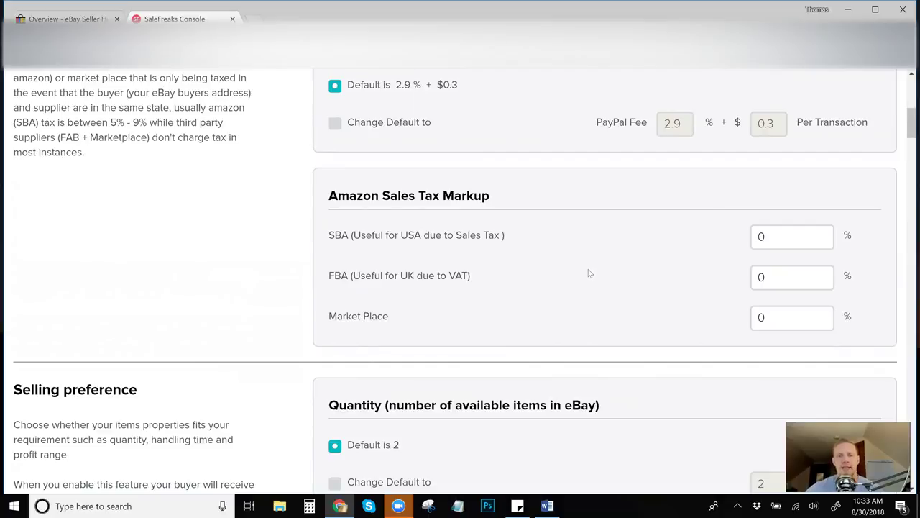
scroll(588, 268, "down", 3)
scroll(579, 255, "up", 3)
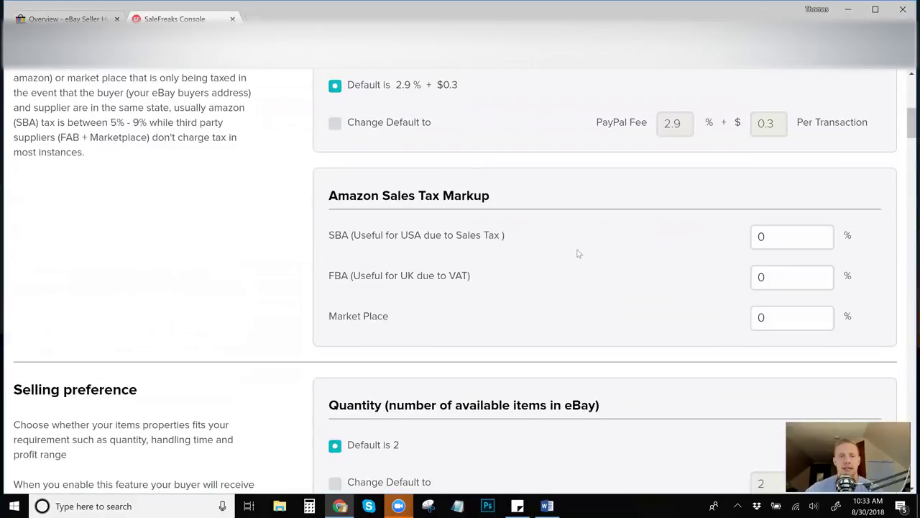
scroll(577, 253, "down", 3)
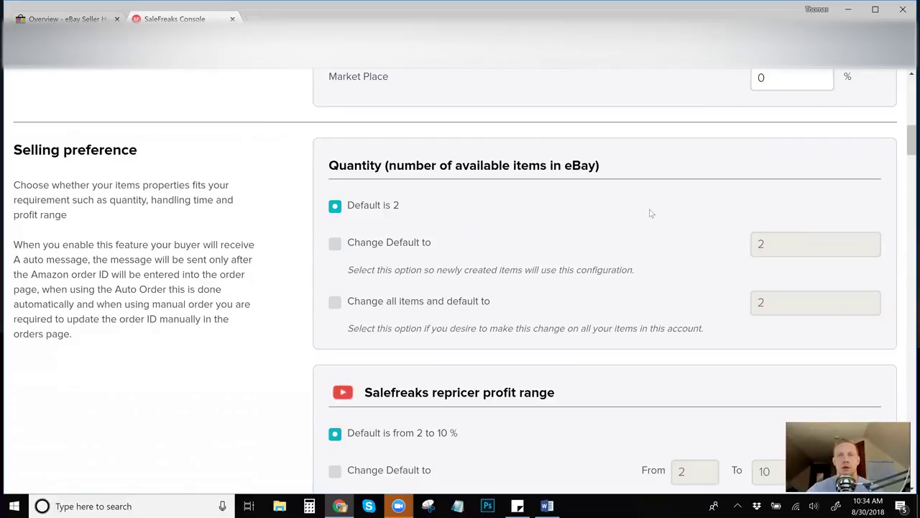
- Review the repricer profit range (2 to 10%) and minimal profit per sale of 0.1
scroll(646, 208, "down", 3)
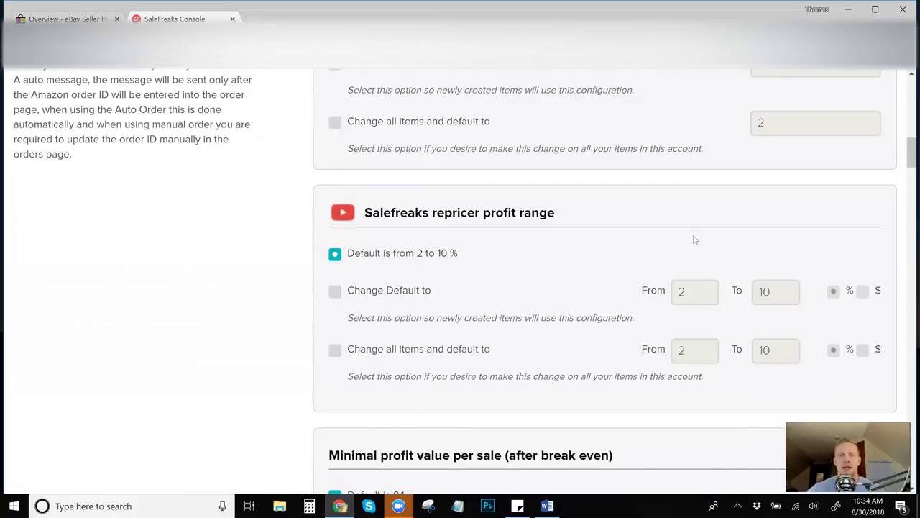
scroll(683, 217, "down", 3)
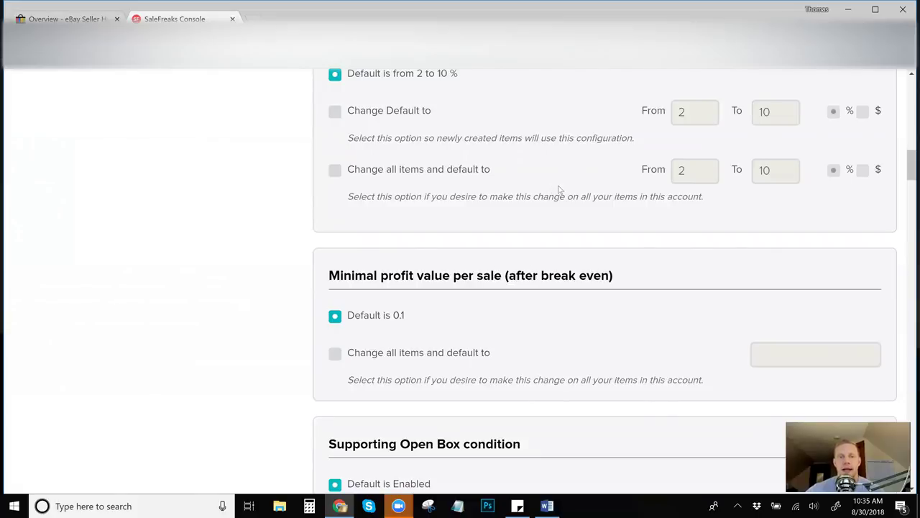
- Review Open Box (Enabled), auto buyer message (Disabled), and the New Items USE THIS description template
scroll(575, 190, "down", 2)
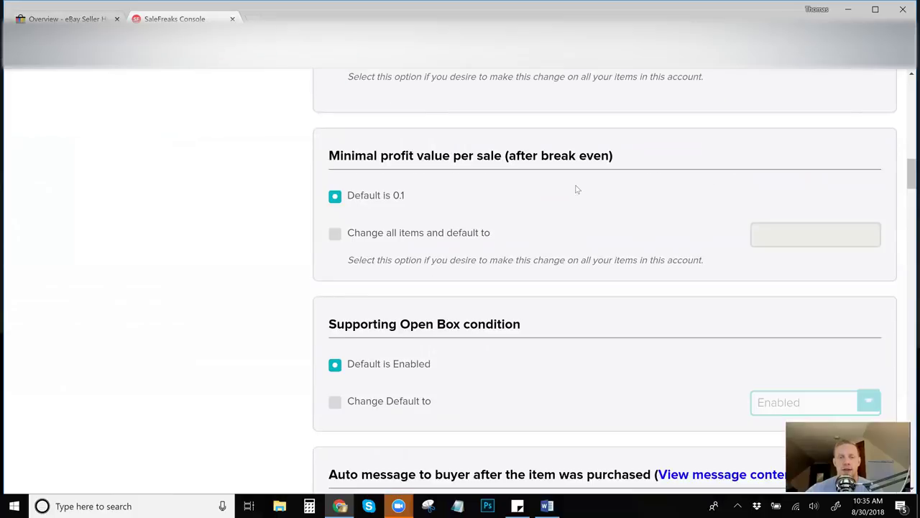
scroll(576, 189, "down", 2)
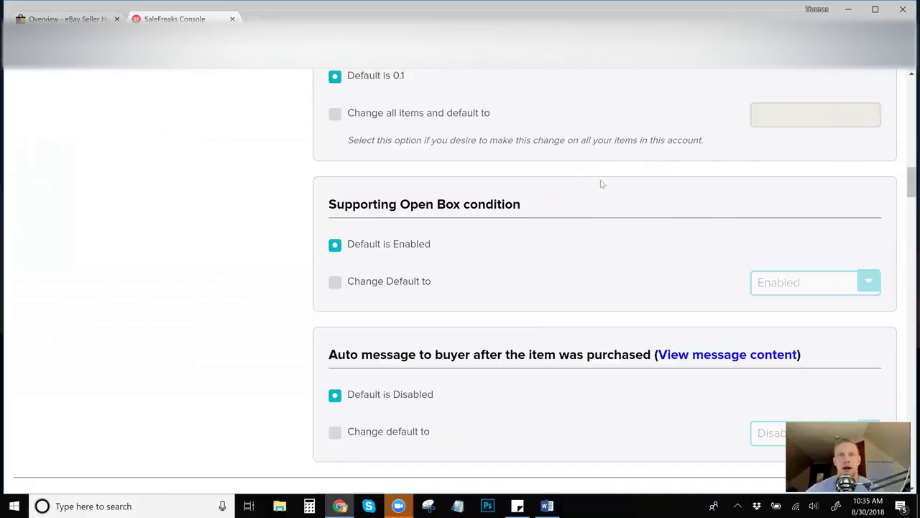
scroll(601, 186, "down", 2)
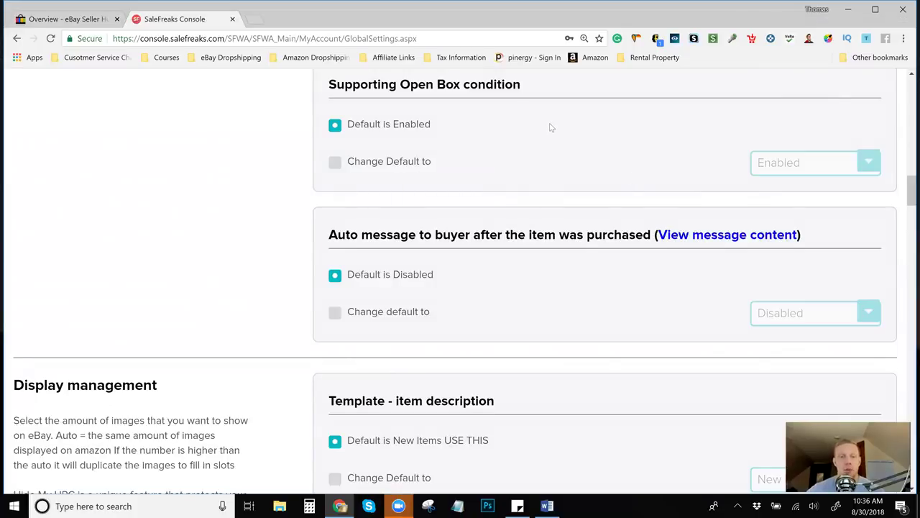
scroll(550, 128, "down", 3)
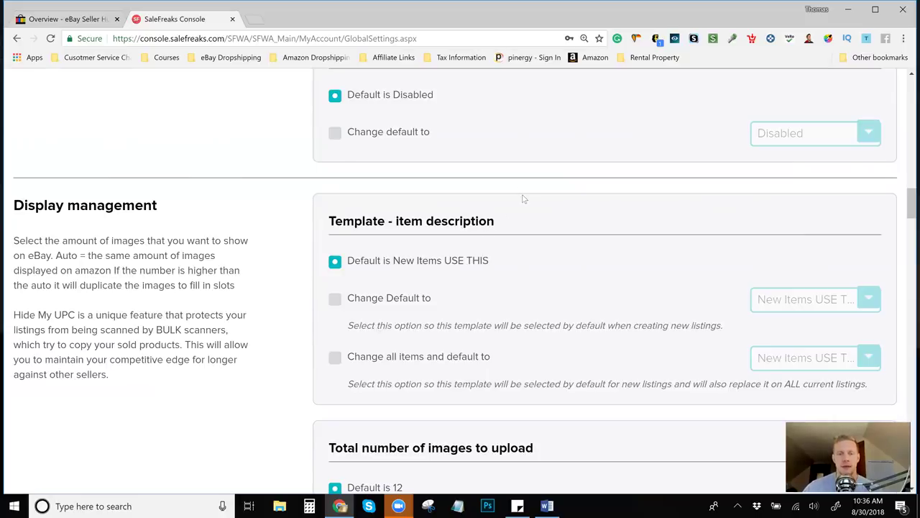
- Review the 12-image upload setting down to Hide My UPC, left Disabled
scroll(522, 196, "down", 2)
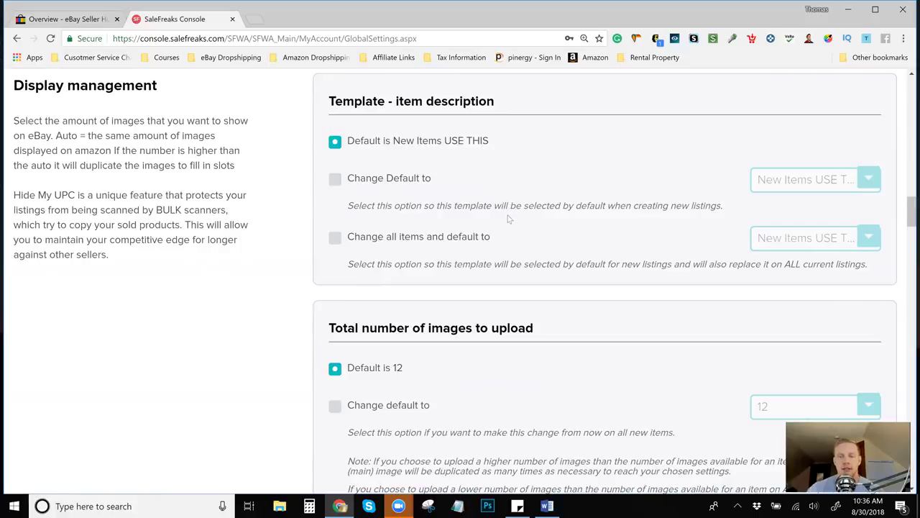
scroll(554, 180, "down", 2)
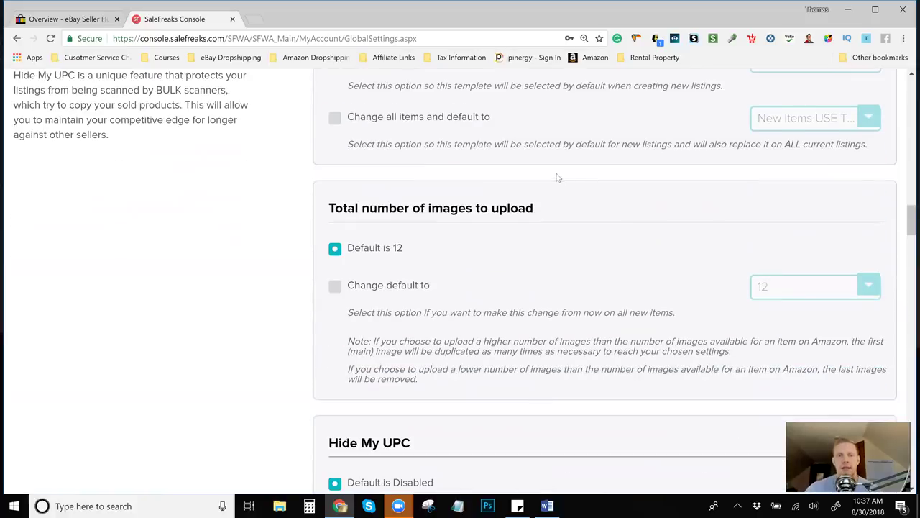
scroll(544, 181, "down", 1)
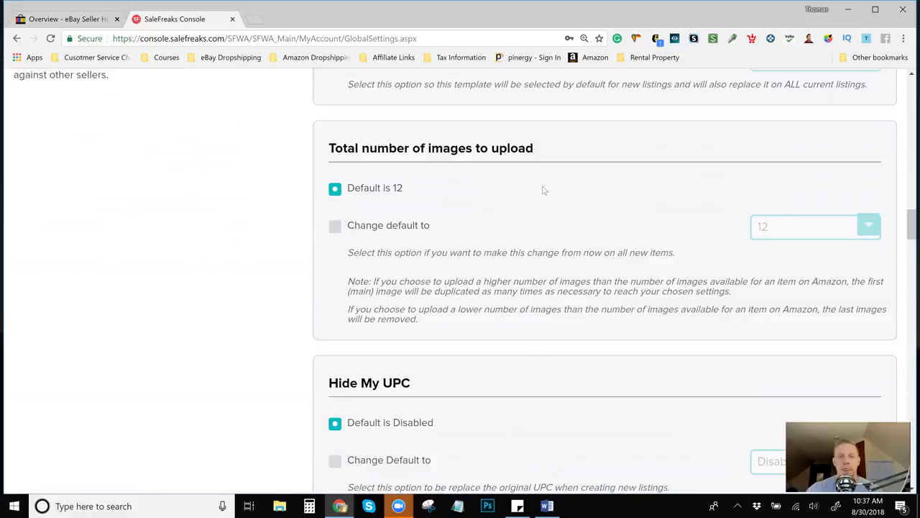
scroll(540, 184, "down", 2)
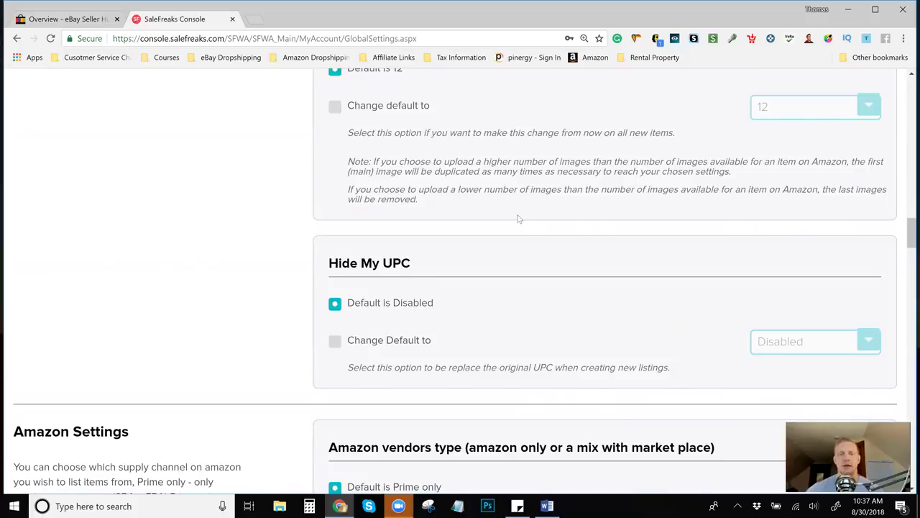
scroll(519, 218, "down", 1)
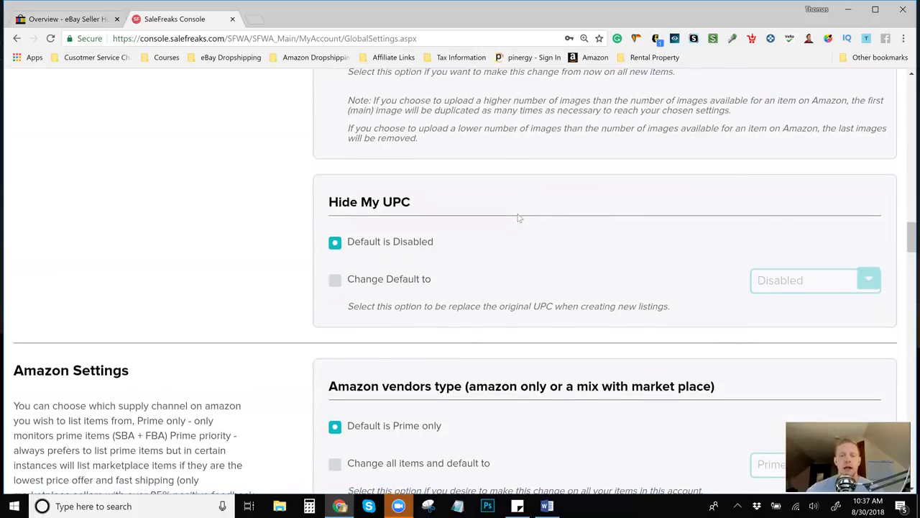
scroll(519, 218, "down", 2)
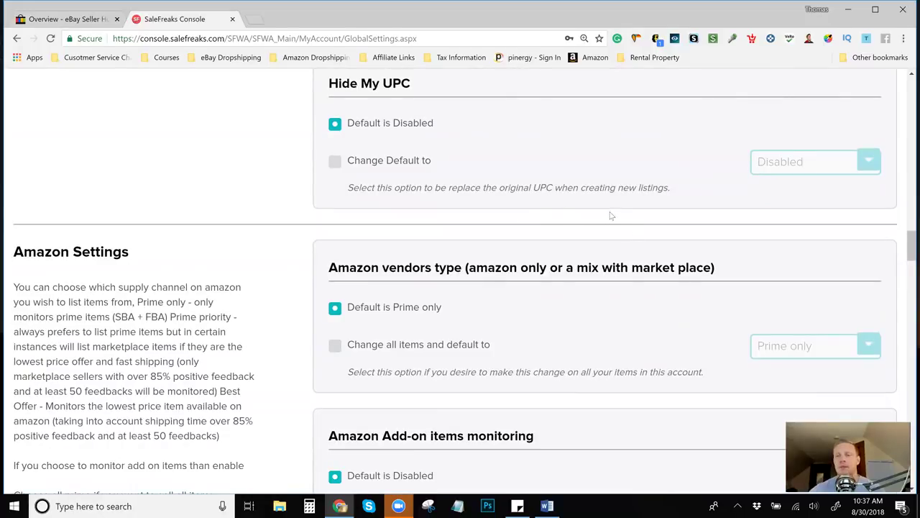
left_click(335, 345)
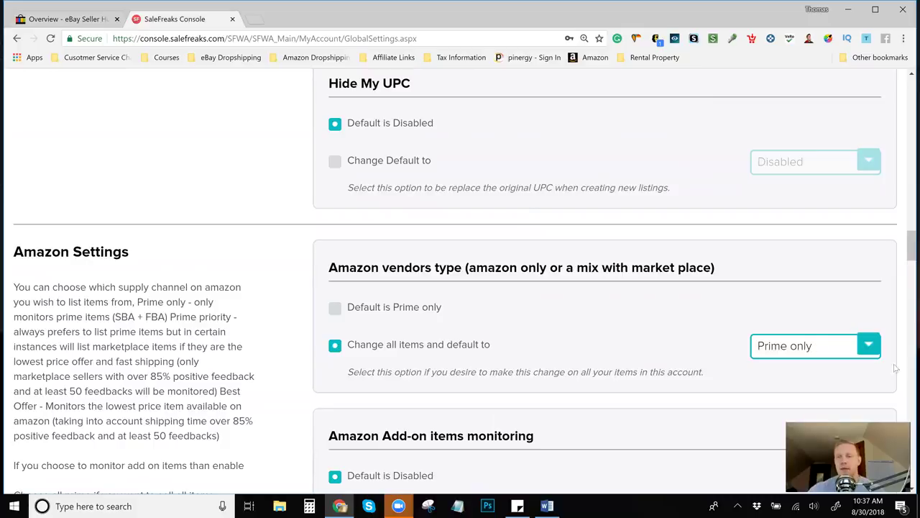
left_click(871, 352)
scroll(862, 324, "down", 2)
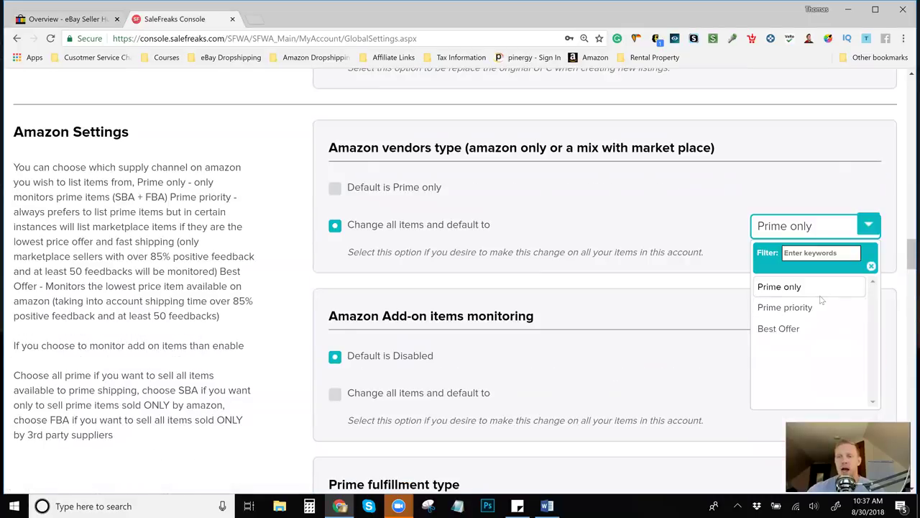
left_click(871, 226)
left_click(335, 188)
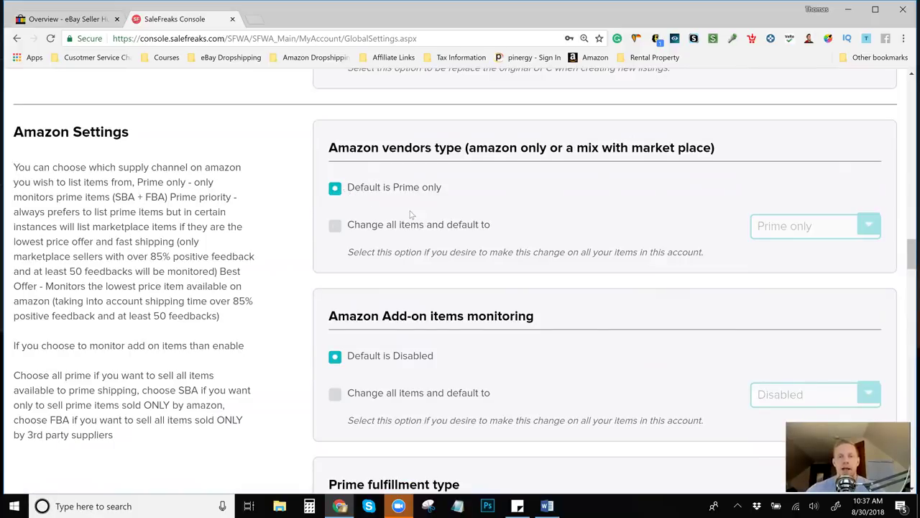
scroll(440, 212, "down", 2)
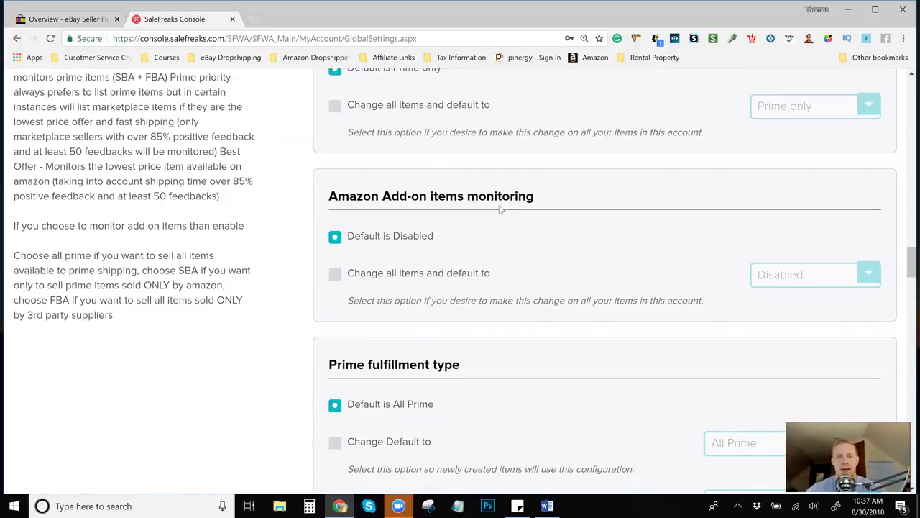
scroll(501, 210, "down", 2)
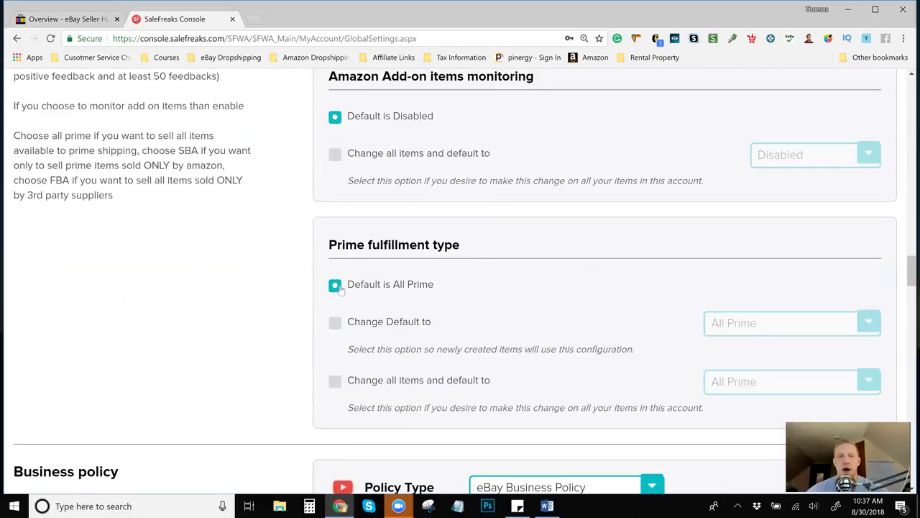
left_click(335, 323)
scroll(870, 261, "down", 1)
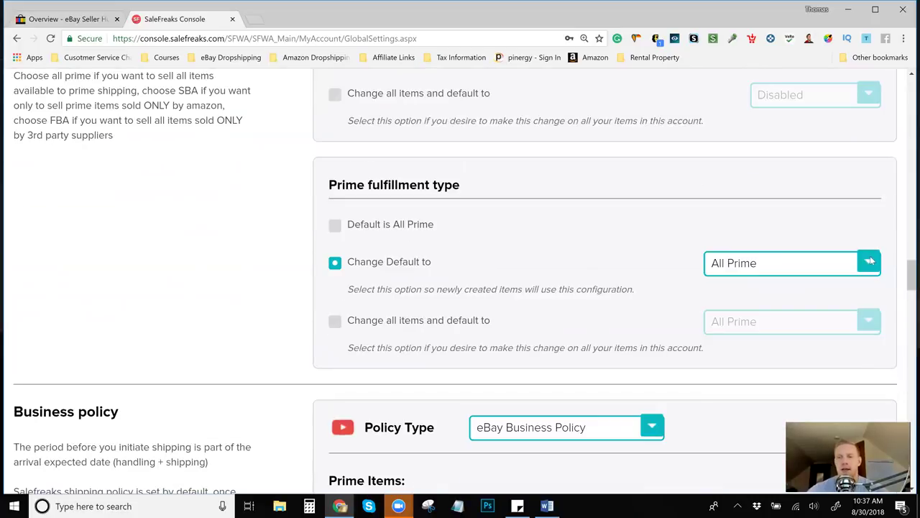
left_click(870, 261)
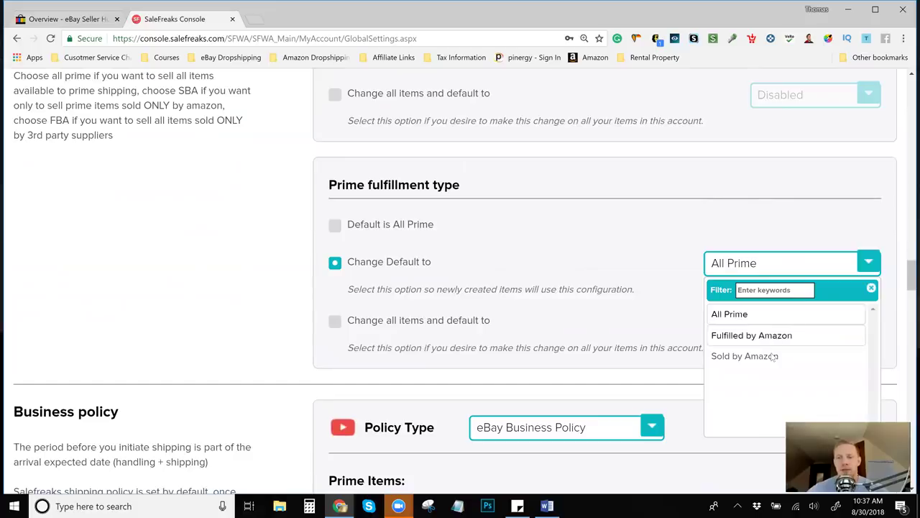
left_click(386, 245)
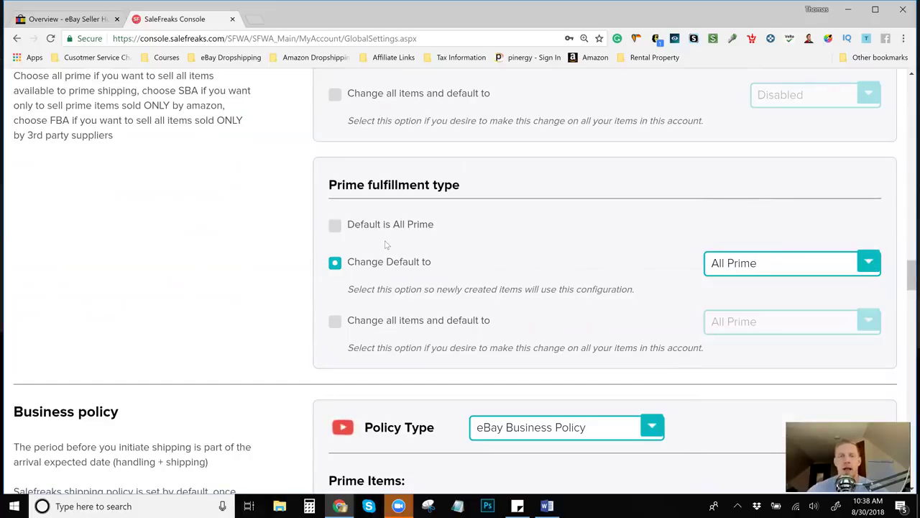
left_click(335, 226)
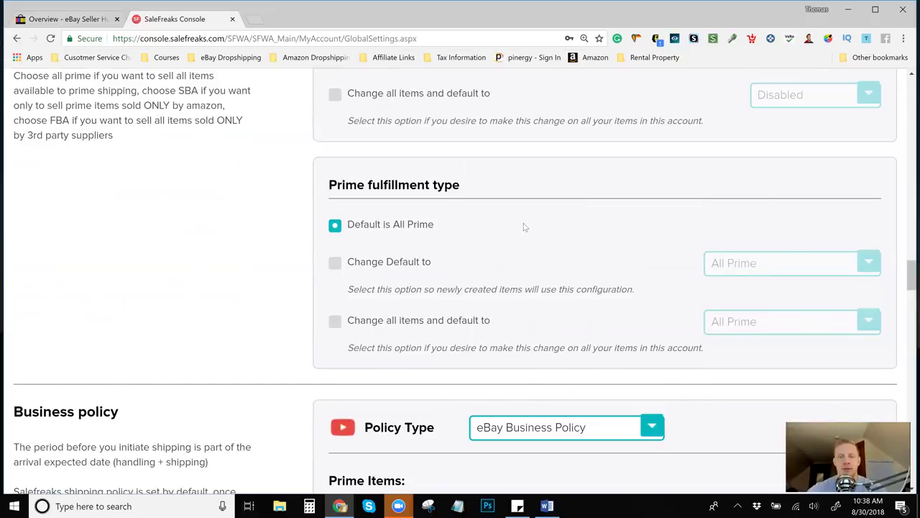
scroll(523, 224, "down", 3)
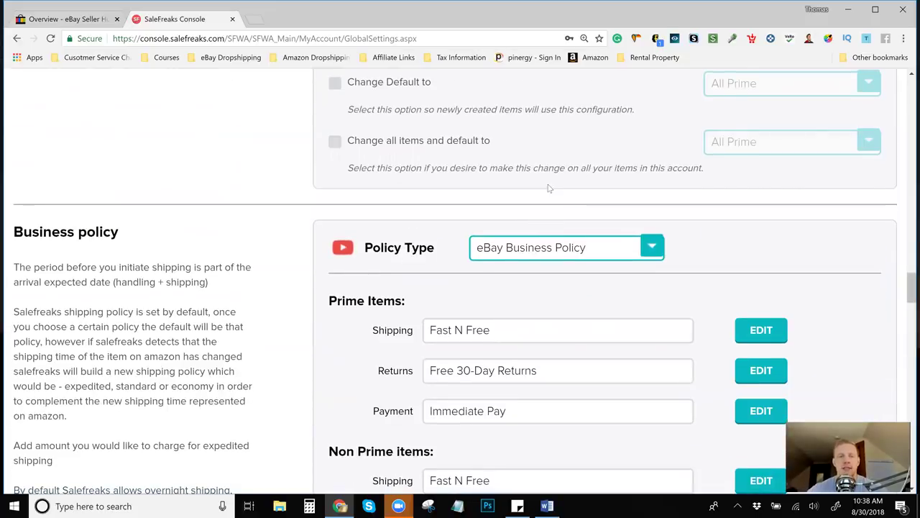
left_click(651, 245)
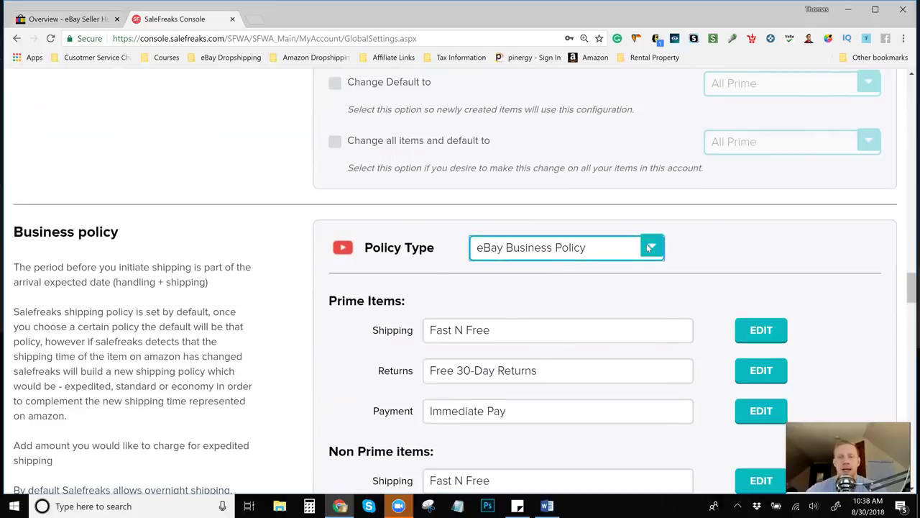
left_click(715, 254)
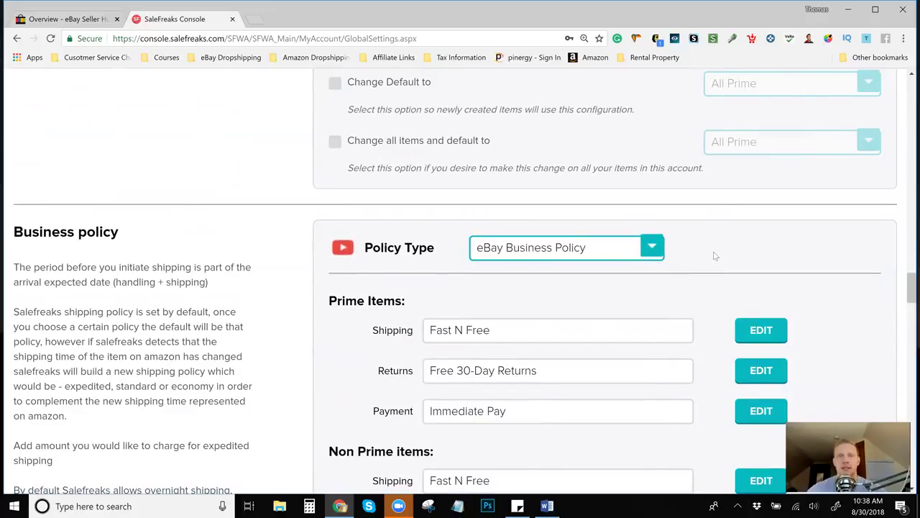
scroll(737, 264, "down", 1)
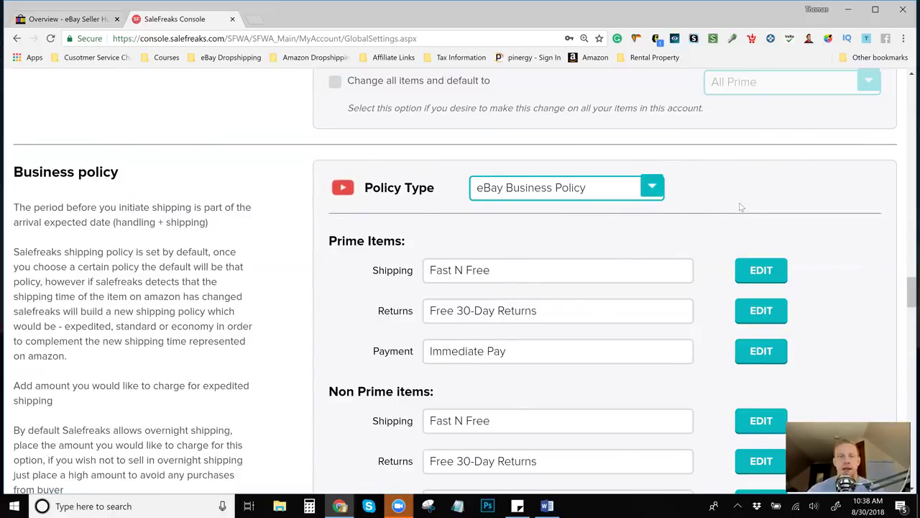
scroll(730, 187, "down", 3)
scroll(730, 187, "down", 1)
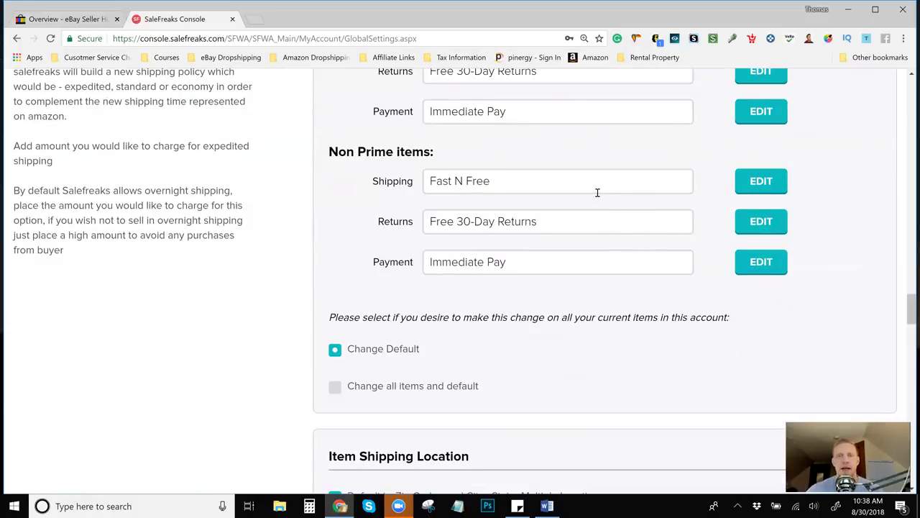
scroll(597, 194, "down", 1)
scroll(607, 212, "down", 4)
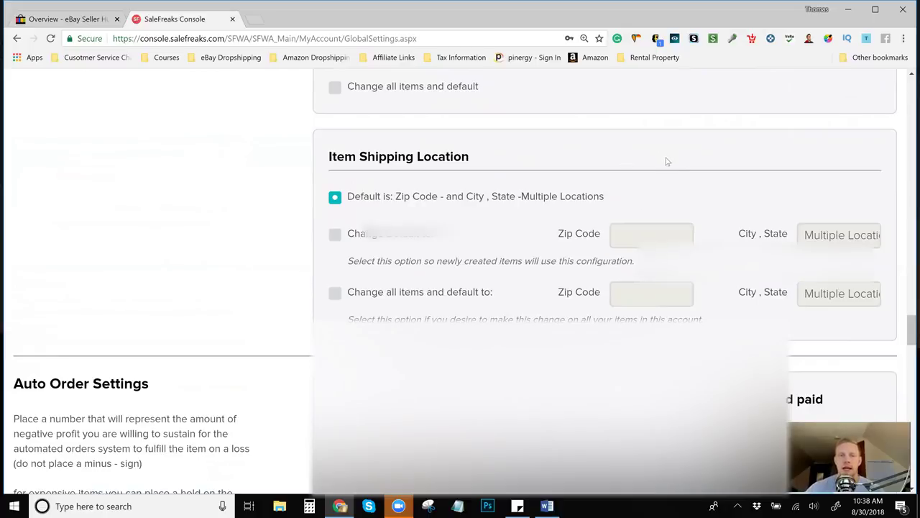
scroll(659, 147, "down", 1)
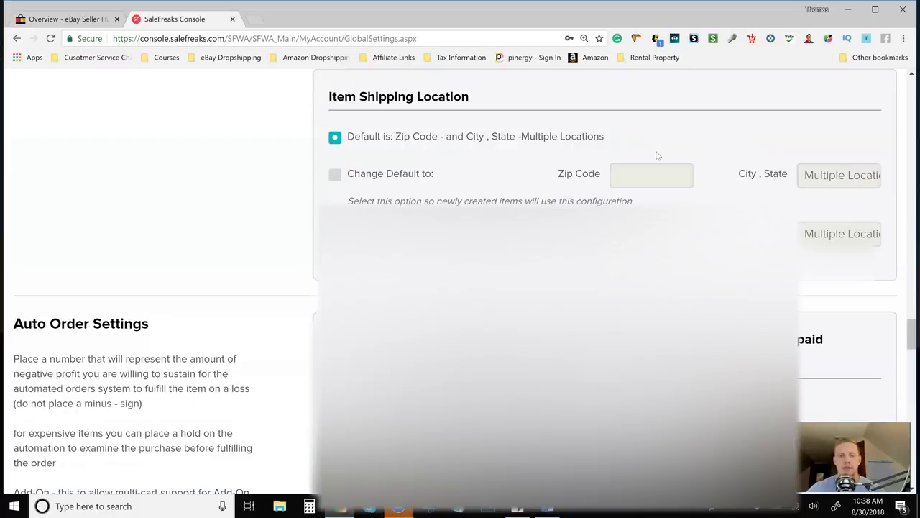
scroll(641, 146, "down", 3)
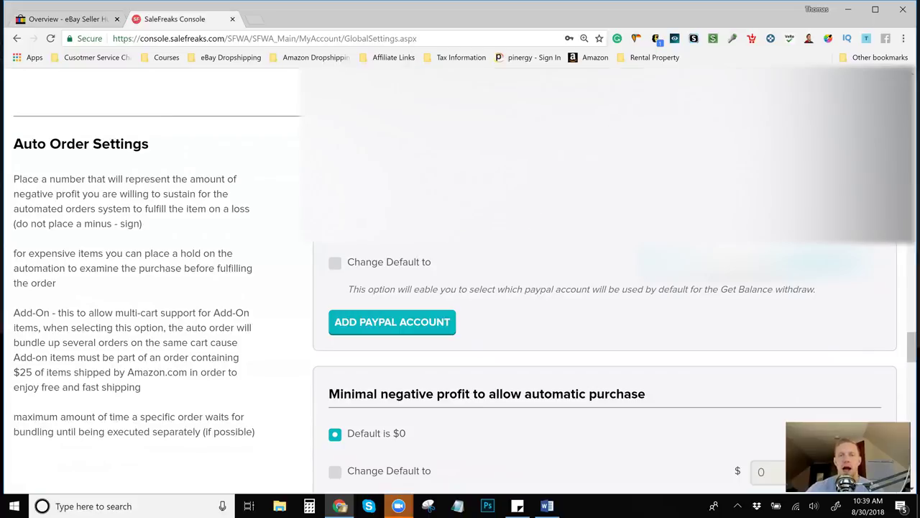
scroll(558, 243, "down", 1)
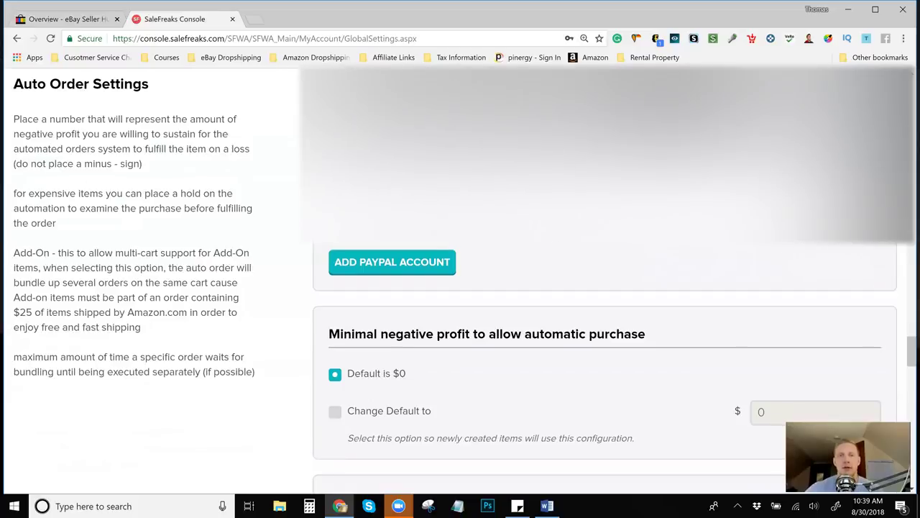
- Review Disable auto order for high price items (off) and purchase amount restriction (Unlimited)
scroll(558, 288, "down", 1)
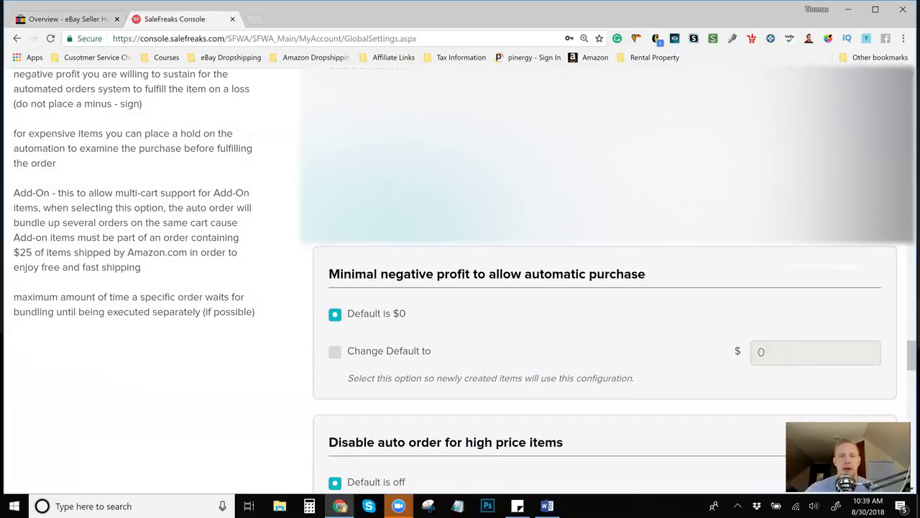
scroll(558, 288, "down", 2)
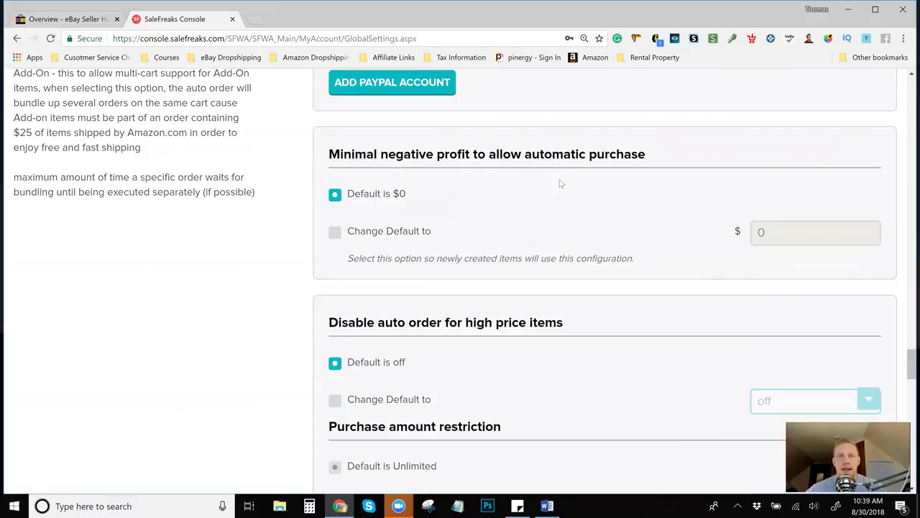
- Review Auto Order Bundling Method (Disabled) and Maximum Auto Order Delay Time (1 hour/s)
scroll(575, 183, "down", 2)
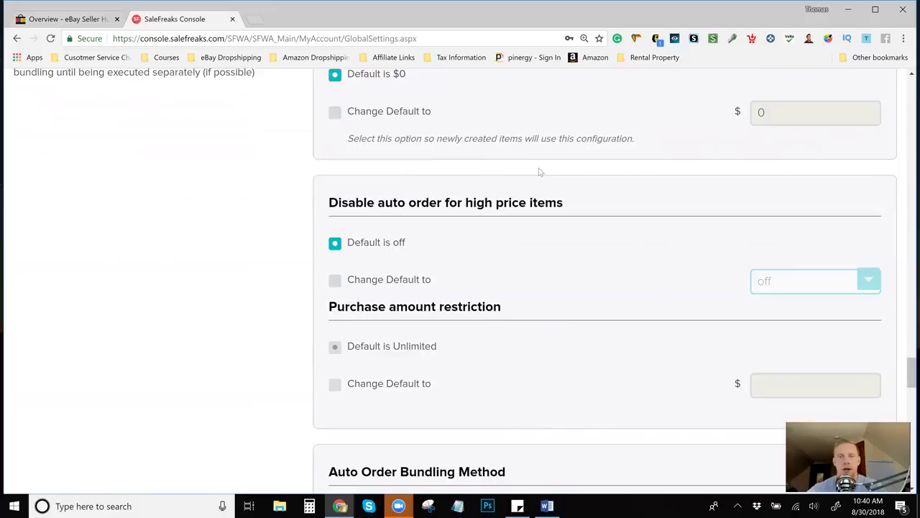
scroll(543, 176, "down", 3)
scroll(545, 177, "down", 1)
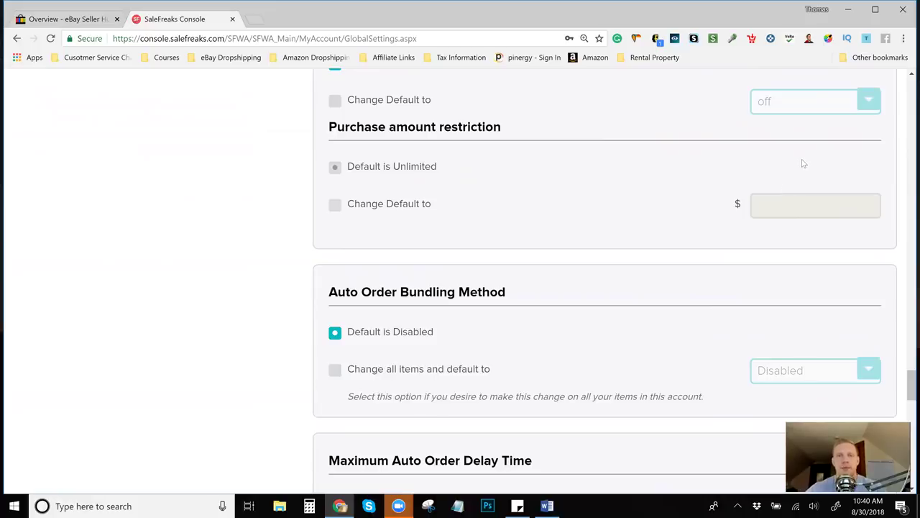
- Review the 1 hour/s auto order delay and Use sale tax table on eBay, set to Disabled
scroll(800, 164, "down", 2)
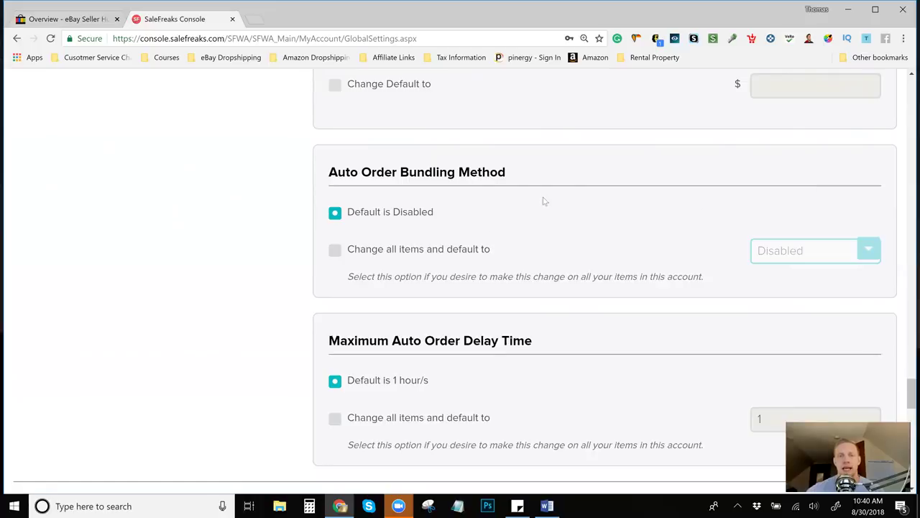
scroll(606, 189, "down", 2)
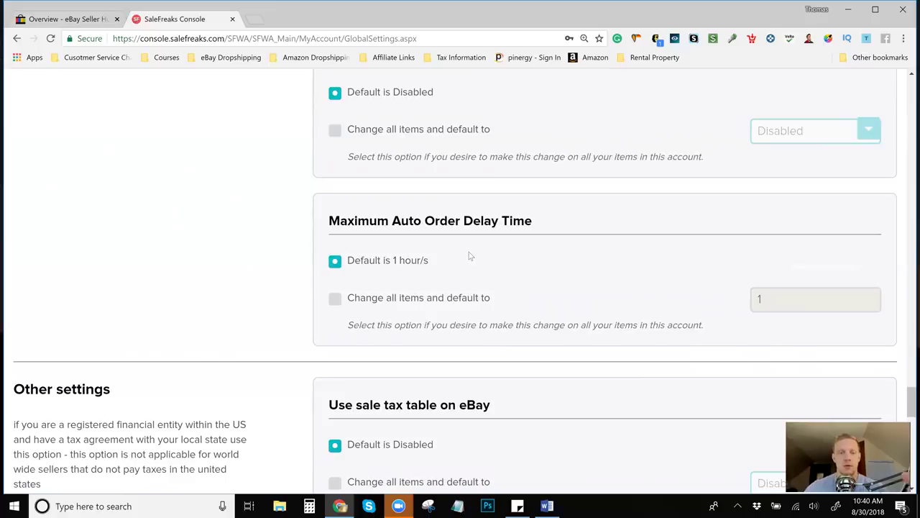
- Review the empty PayPal Mass Pay defaults and reach Listing in multiple stores
scroll(471, 256, "down", 2)
scroll(472, 250, "down", 1)
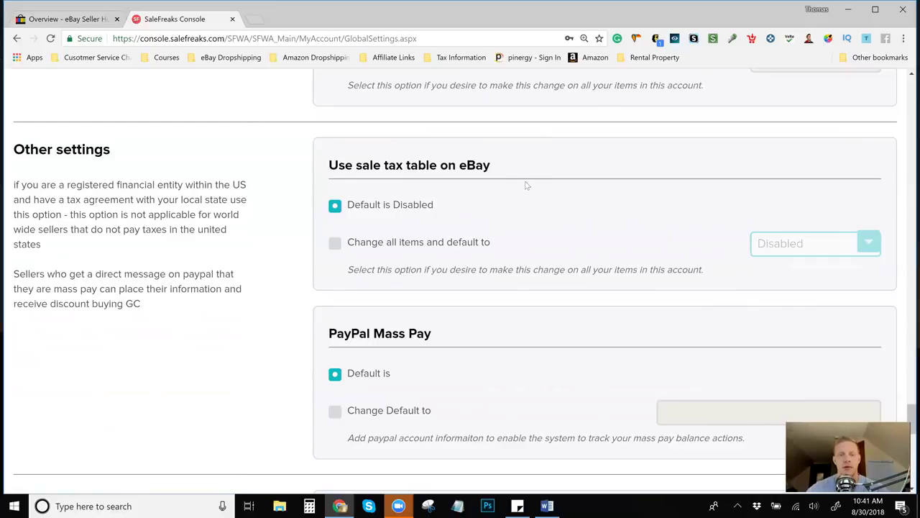
scroll(524, 181, "down", 2)
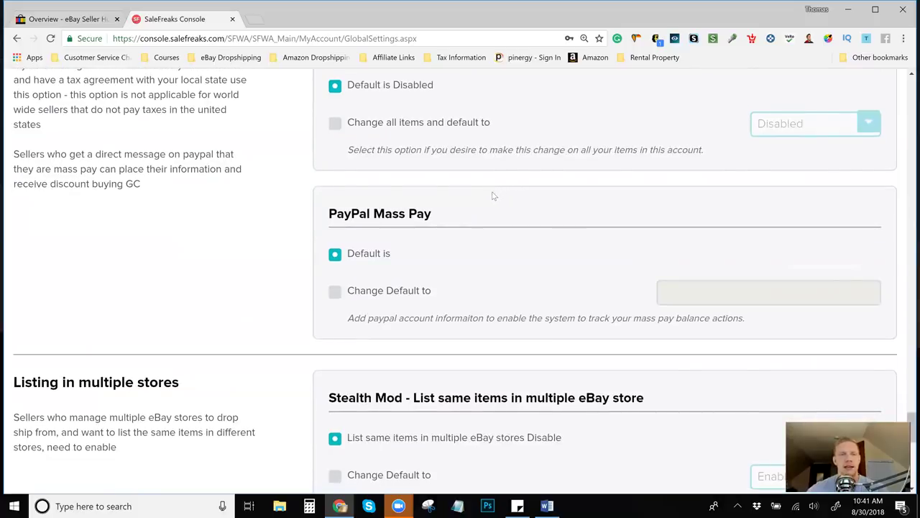
scroll(492, 195, "up", 2)
scroll(493, 196, "down", 1)
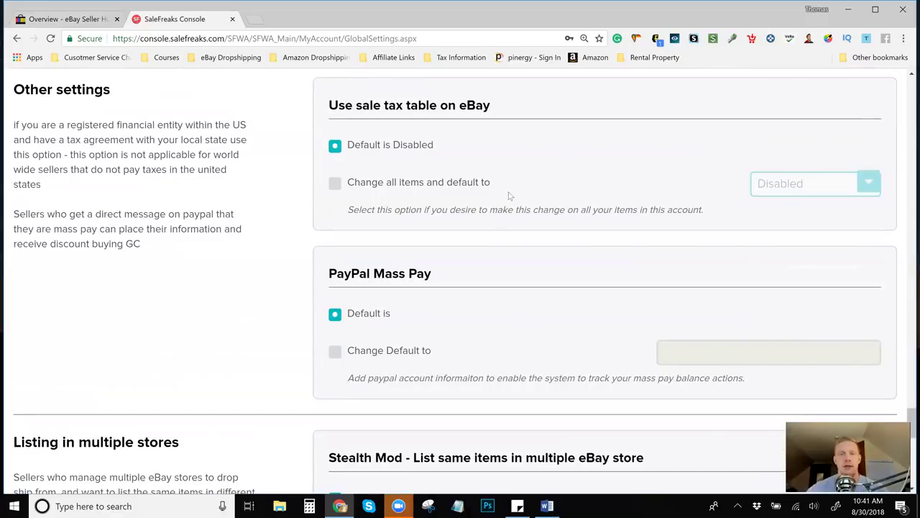
- Review Stealth Mod and Sales Hunter: unchecked, max 100 items per 24 hours, title source Supplier
scroll(512, 194, "down", 3)
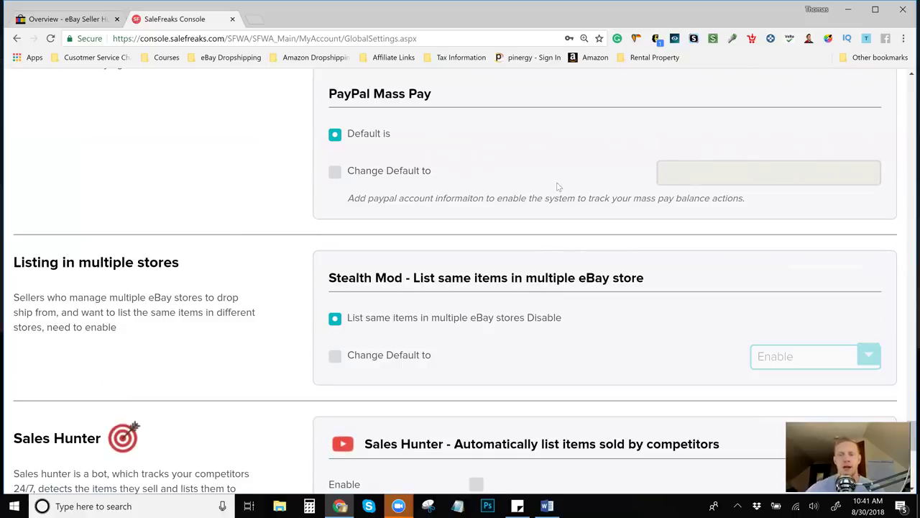
scroll(560, 180, "down", 1)
- Scroll past the Sales Hunter settings (max 100 items, Supplier title) until the enabled CashBack section appears
scroll(562, 195, "down", 2)
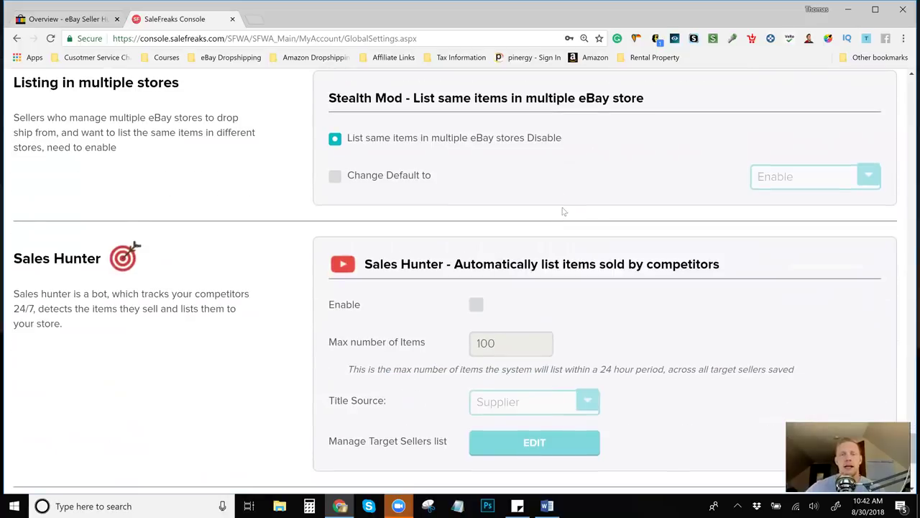
scroll(562, 211, "down", 3)
scroll(564, 212, "up", 1)
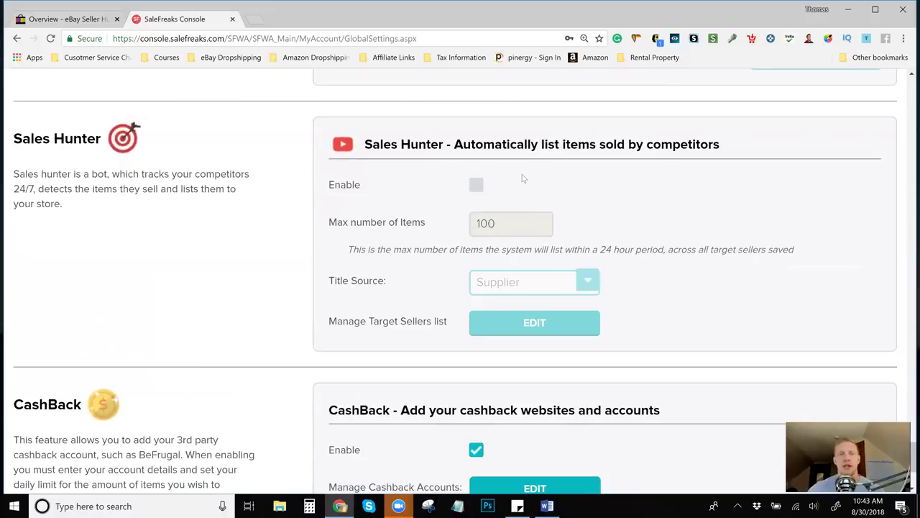
- Scroll down slightly so the entire CashBack card, with Enable ticked and its explanation, shows
scroll(532, 176, "down", 2)
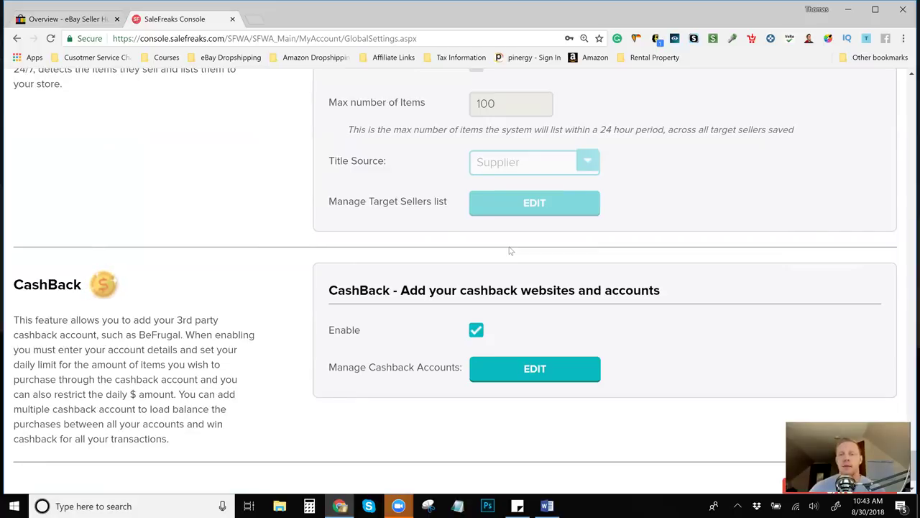
- Open the empty Cashback Accounts dialog via EDIT beside Manage Cashback Accounts
left_click(526, 370)
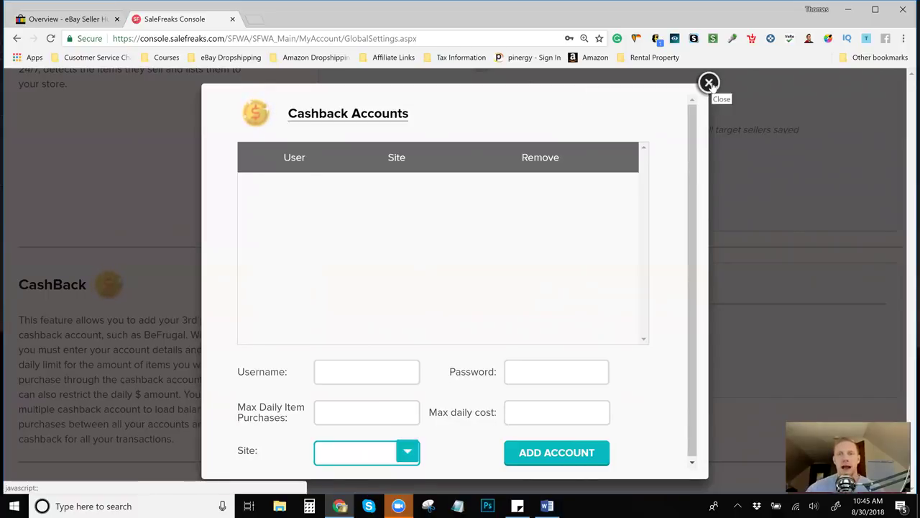
- Close the Cashback Accounts window and open the help chat panel over the CashBack section
left_click(708, 83)
scroll(757, 232, "down", 1)
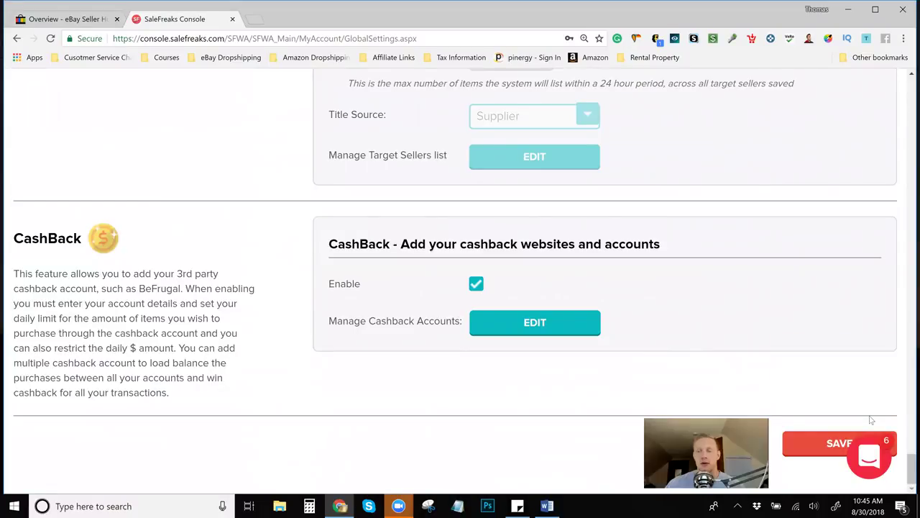
left_click(869, 456)
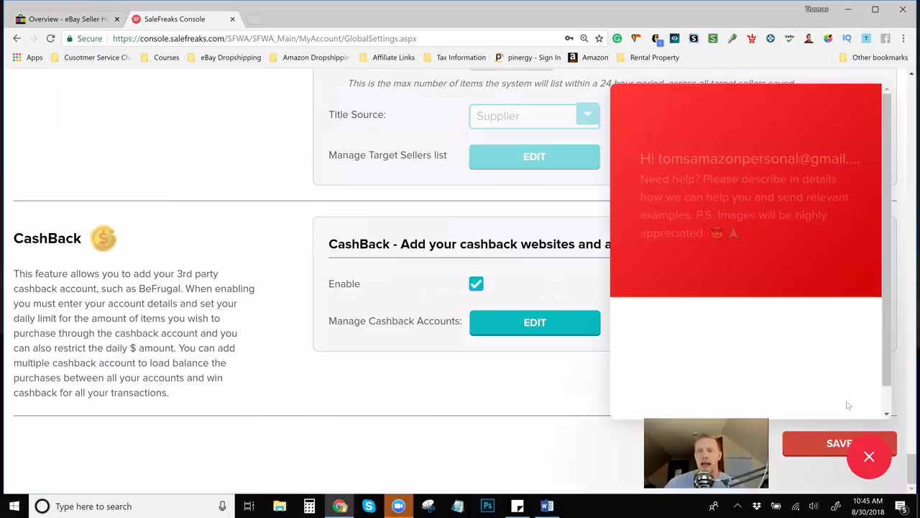
scroll(776, 221, "down", 2)
scroll(775, 221, "up", 2)
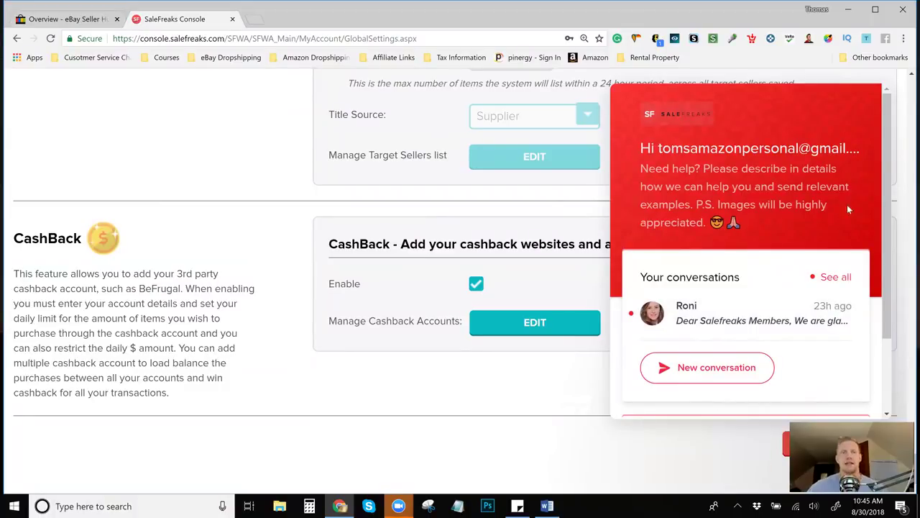
- Close the support chat panel so the full Enabled CashBack settings card is visible
left_click(287, 125)
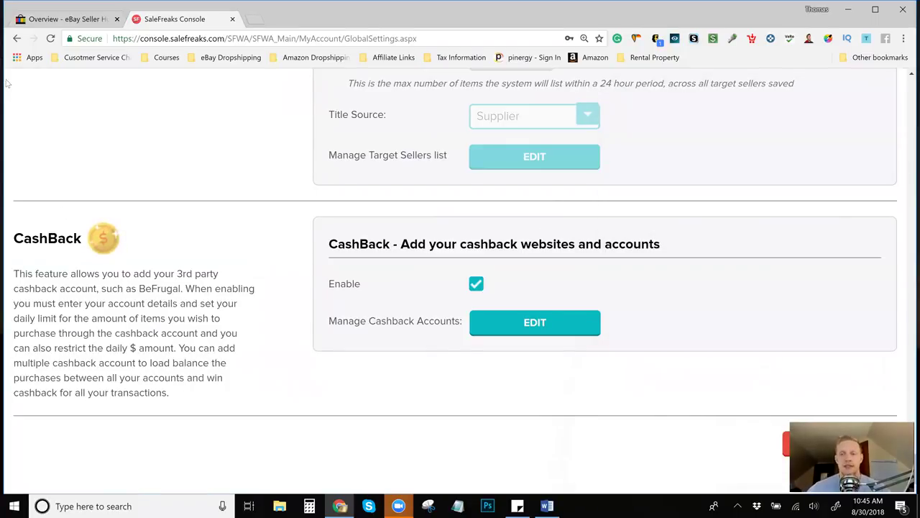